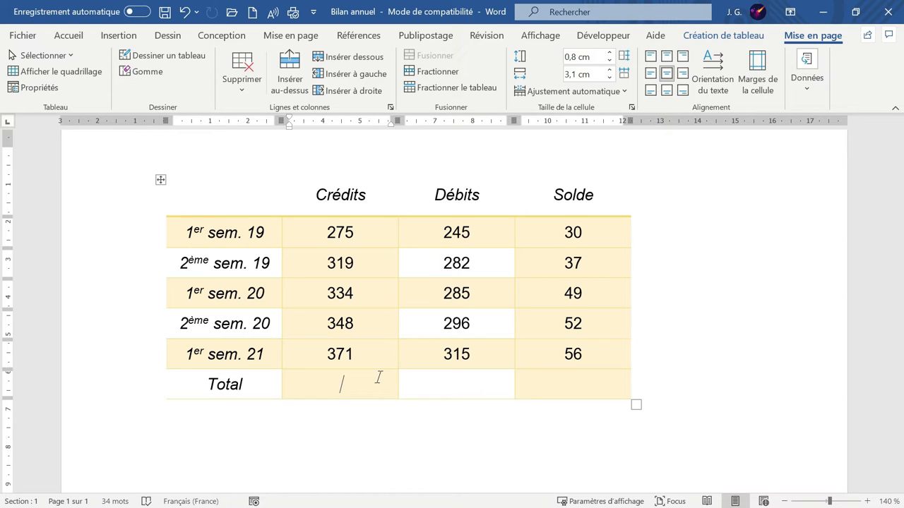
- Insert the formula =SUM(ABOVE) in the Total row's cell of the Crédits column
click(349, 383)
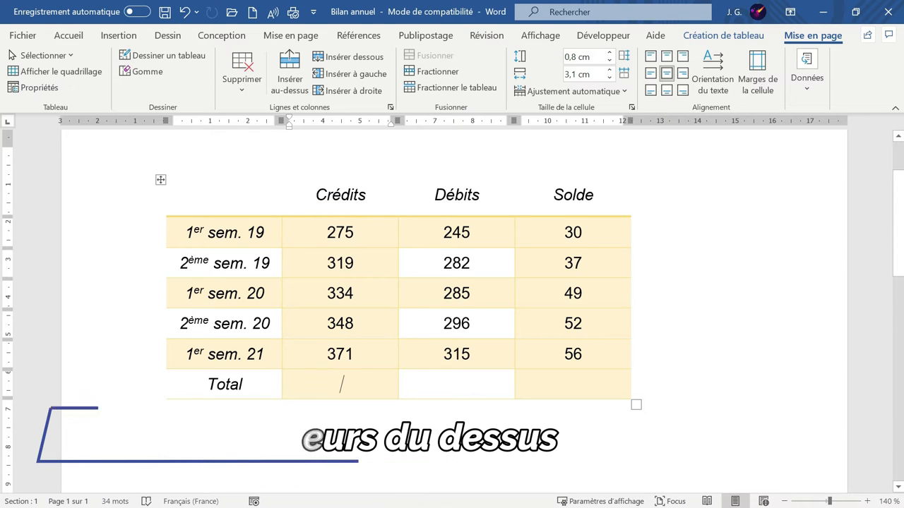
click(356, 382)
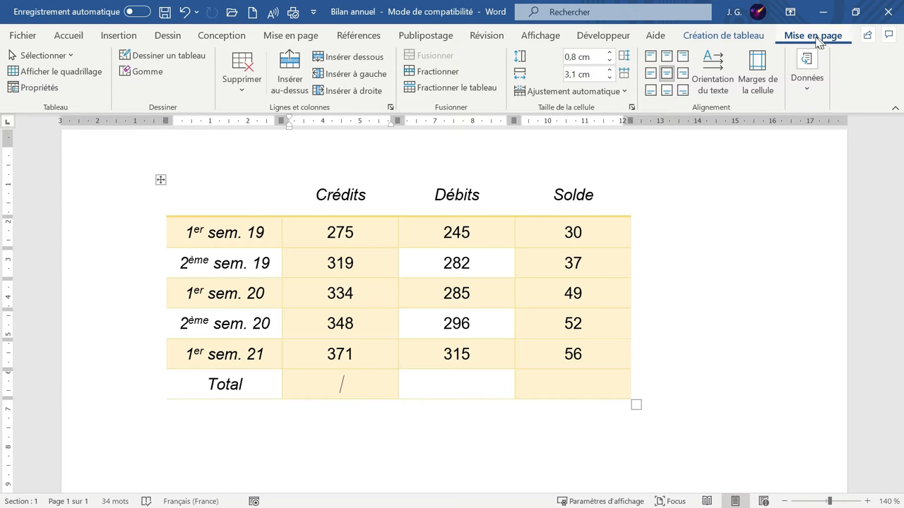
click(805, 68)
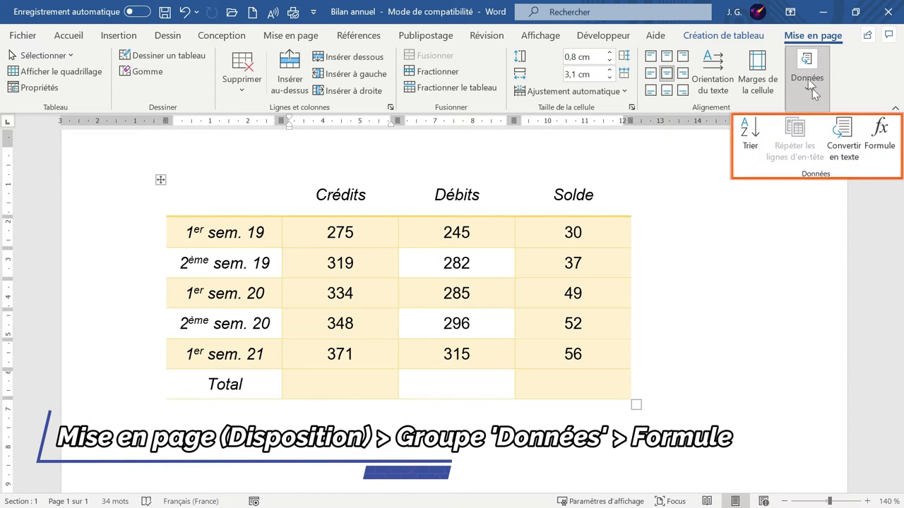
click(883, 144)
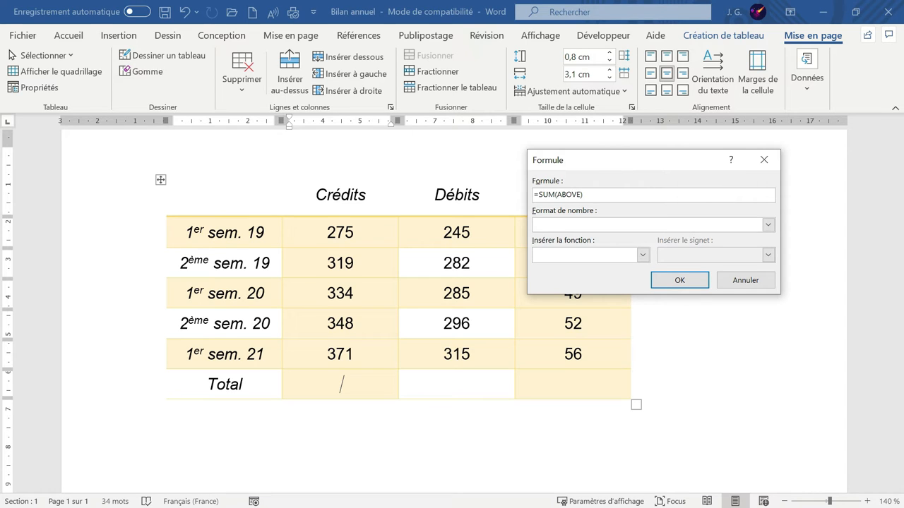
click(688, 281)
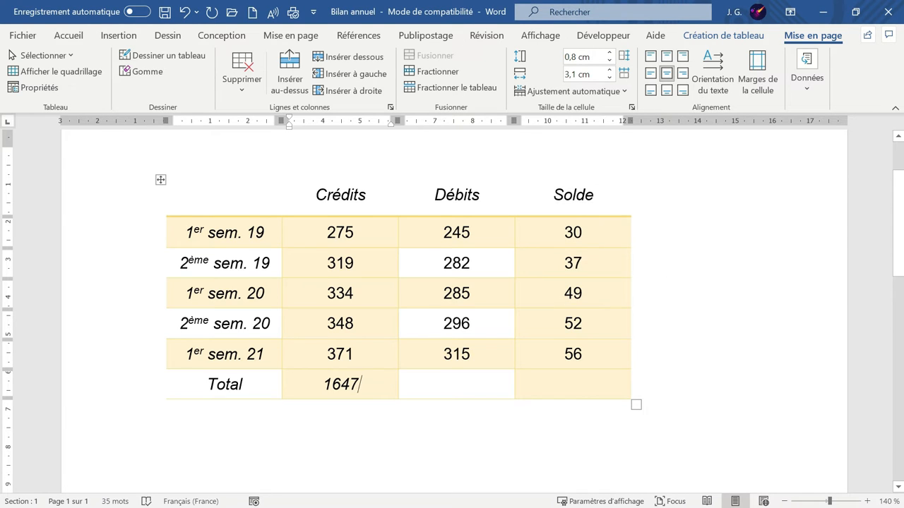
- Insert the formula =SUM(ABOVE) in the Total row's cell of the Débits column
click(435, 387)
click(808, 92)
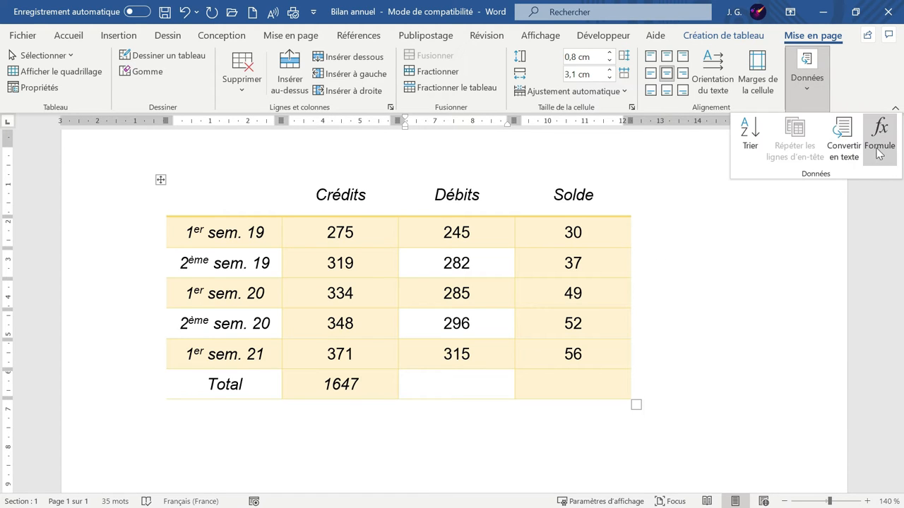
click(879, 148)
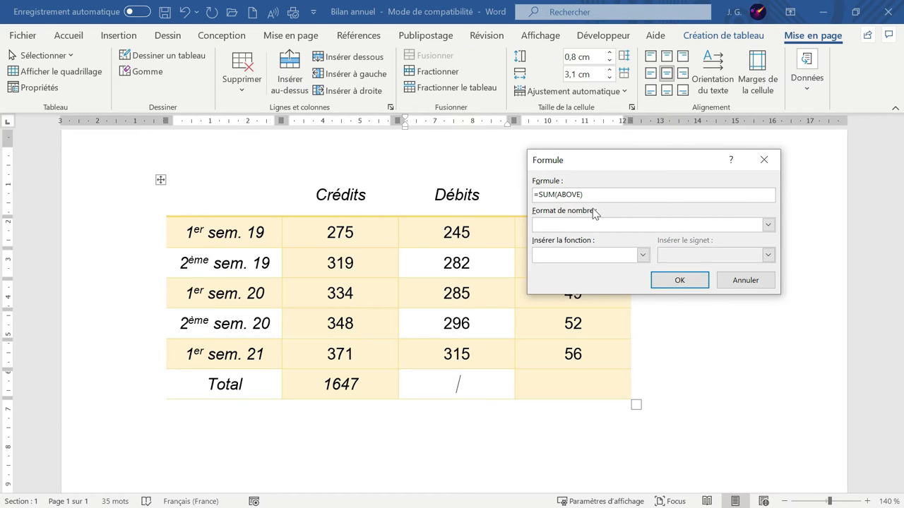
click(685, 279)
- Insert the formula =SUM(ABOVE) in the Total row's cell of the Solde column
click(569, 386)
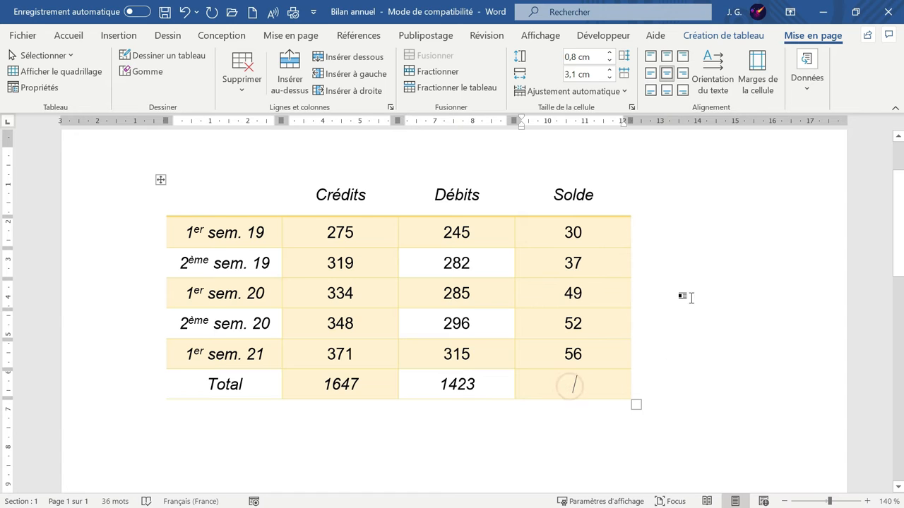
click(798, 95)
click(878, 135)
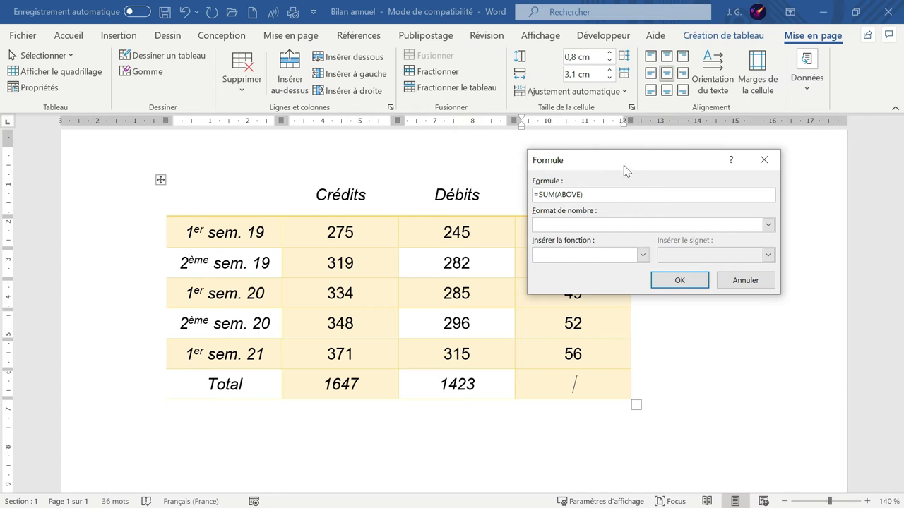
drag(625, 162, 718, 113)
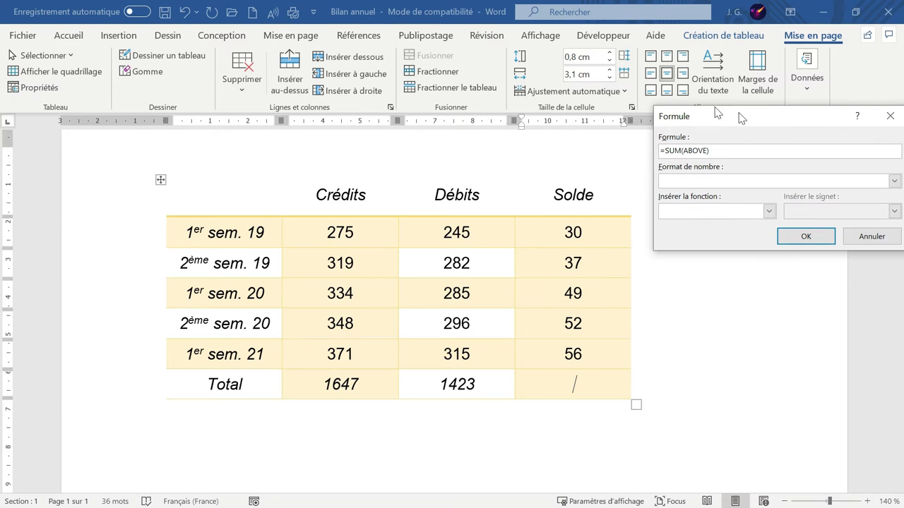
click(813, 240)
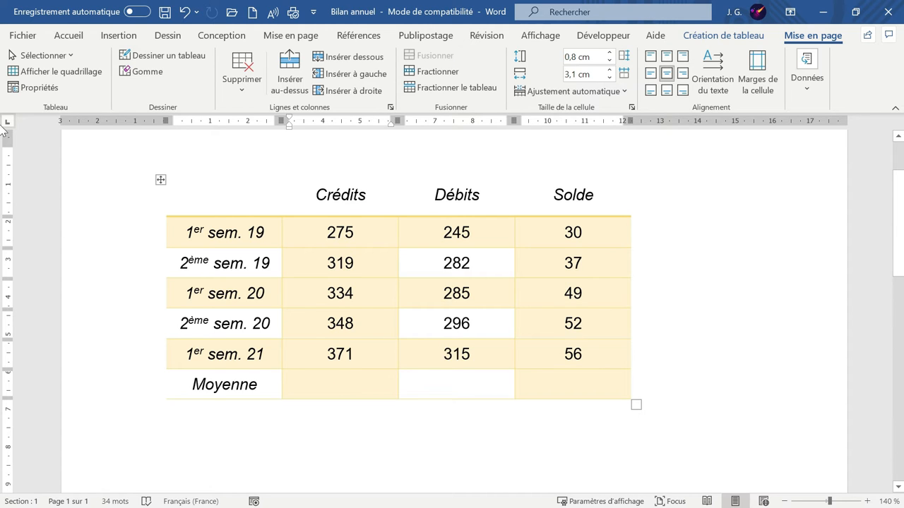
- Insert the formula =AVERAGE(above) in the Moyenne row's cell of the Crédits column, replacing the proposed SUM function
click(807, 76)
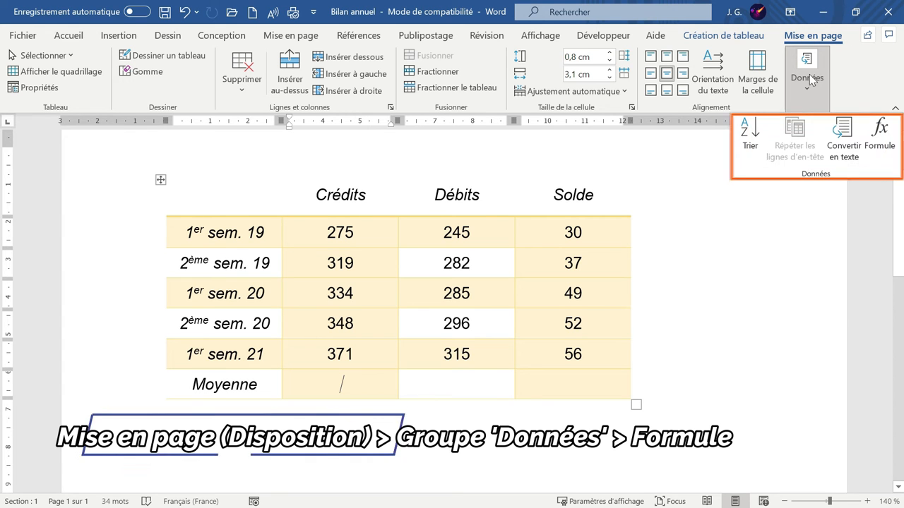
click(879, 132)
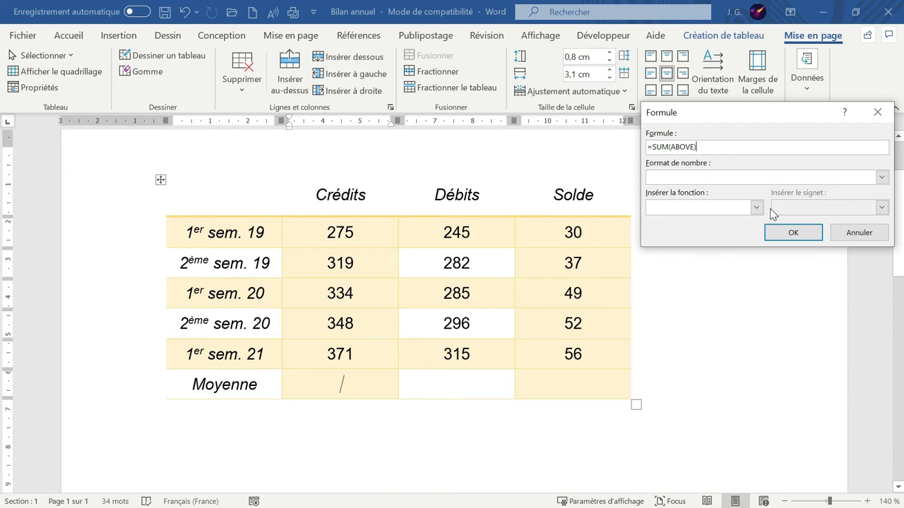
drag(708, 146, 656, 146)
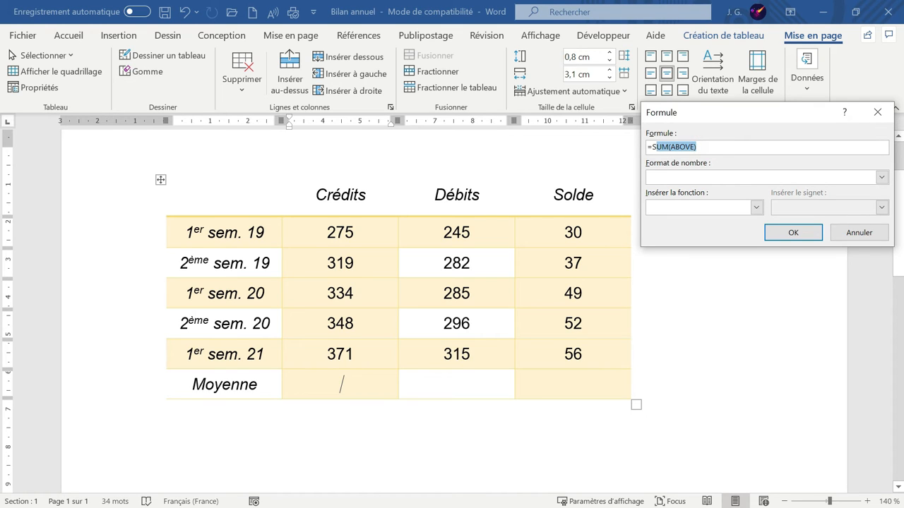
key(BackSpace)
key(BackSpace)
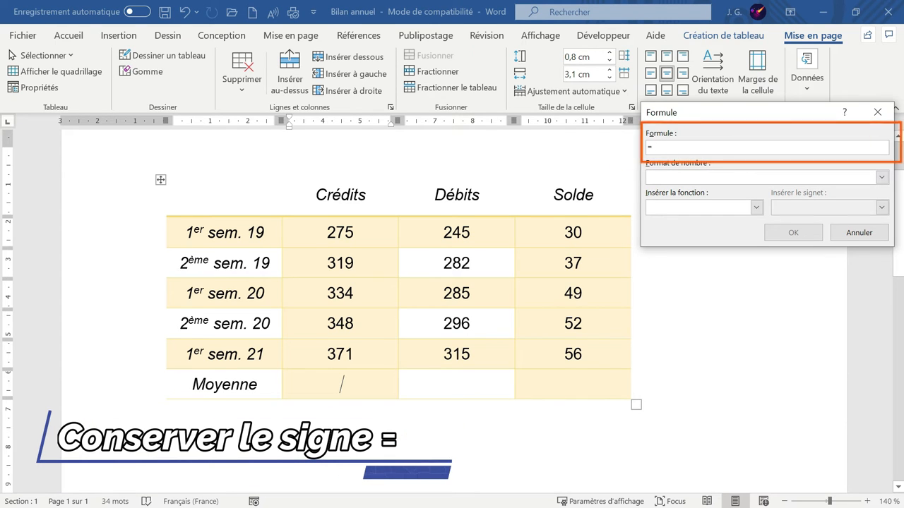
click(757, 208)
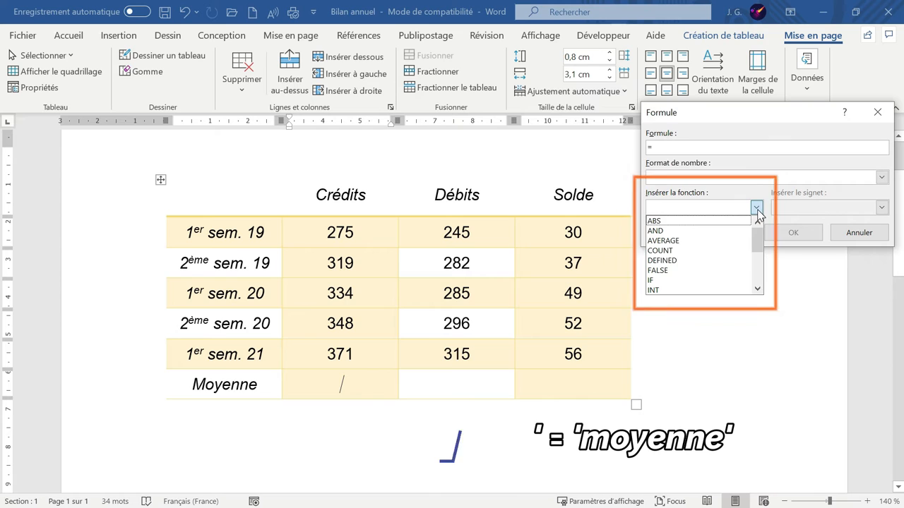
click(717, 241)
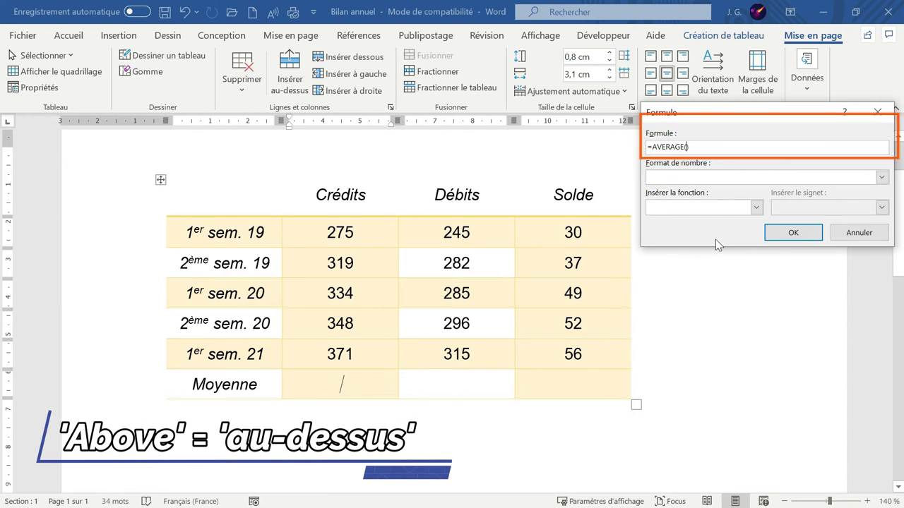
text(abo)
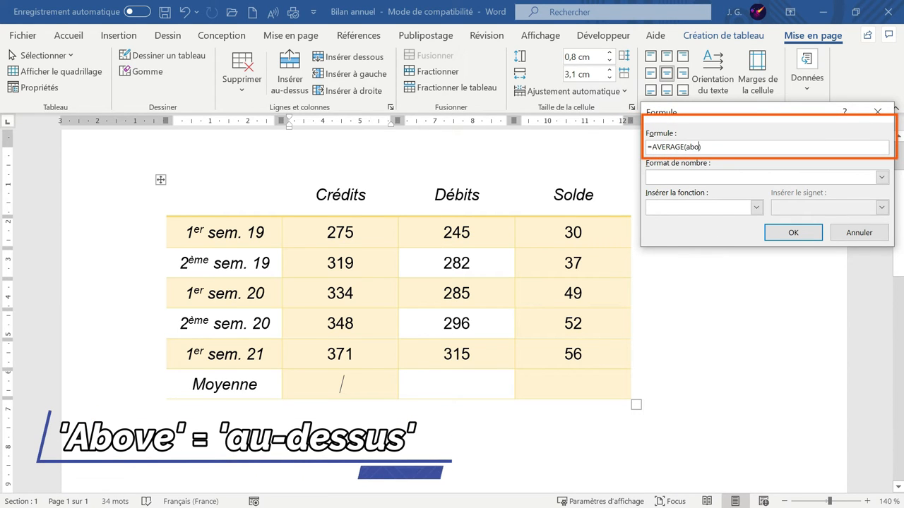
text(ve))
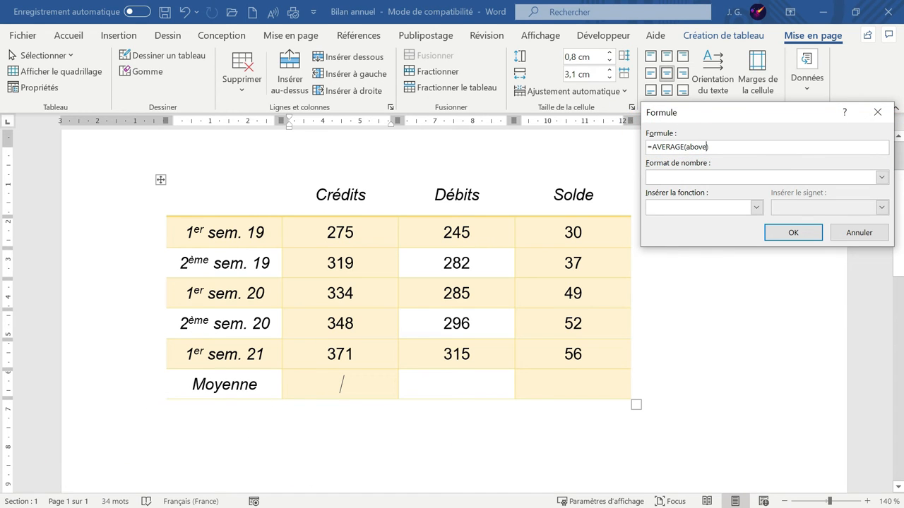
click(792, 236)
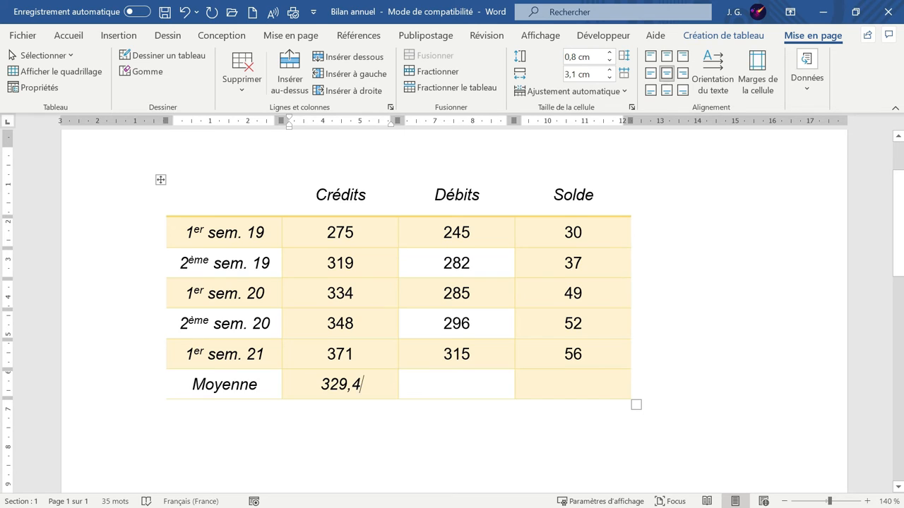
- Insert the formula =AVERAGE(above) in the Moyenne row's cell of the Débits column, replacing the proposed SUM function
click(462, 383)
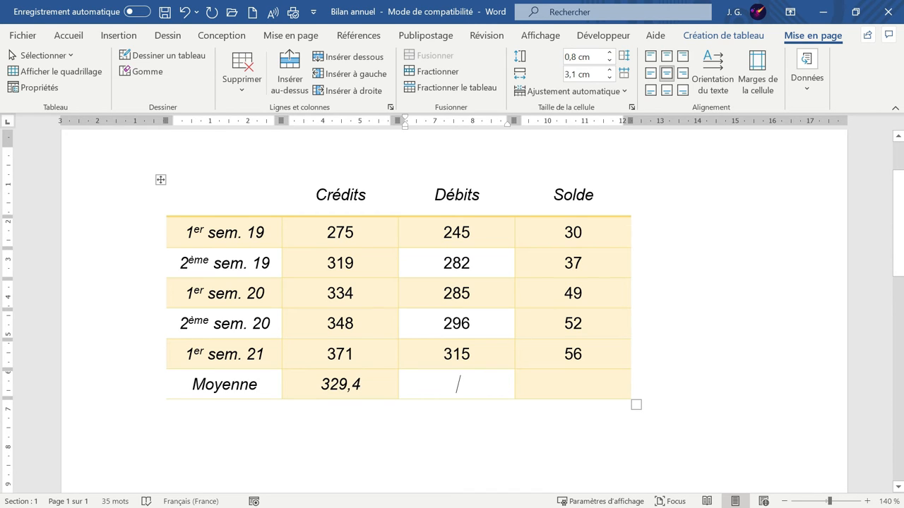
click(811, 85)
click(855, 139)
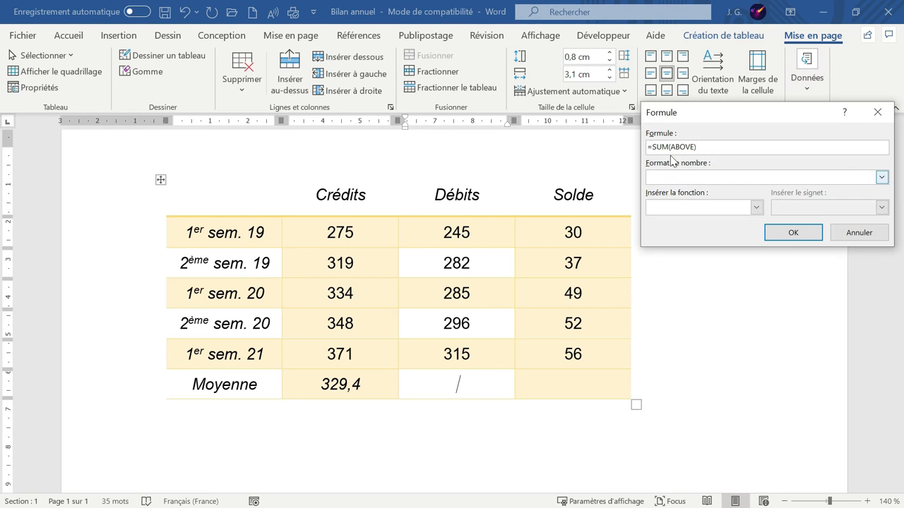
drag(707, 147, 656, 147)
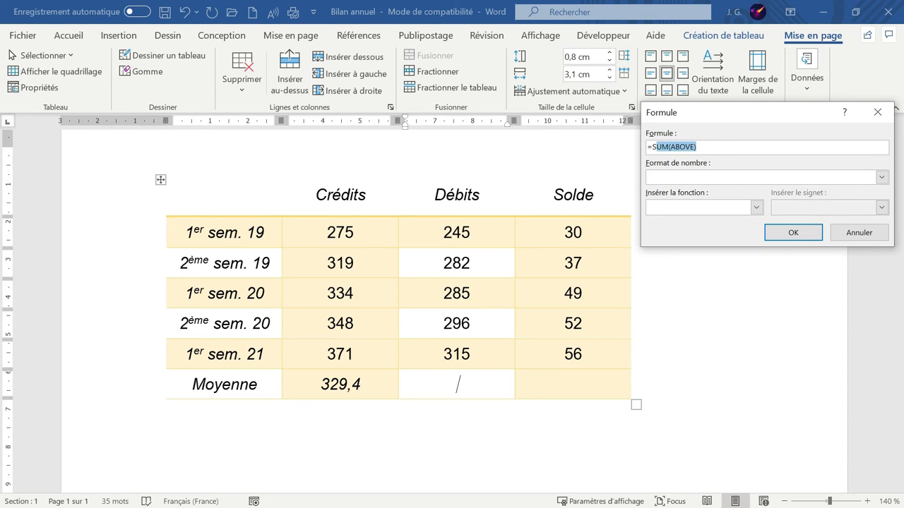
key(BackSpace)
key(BackSpace)
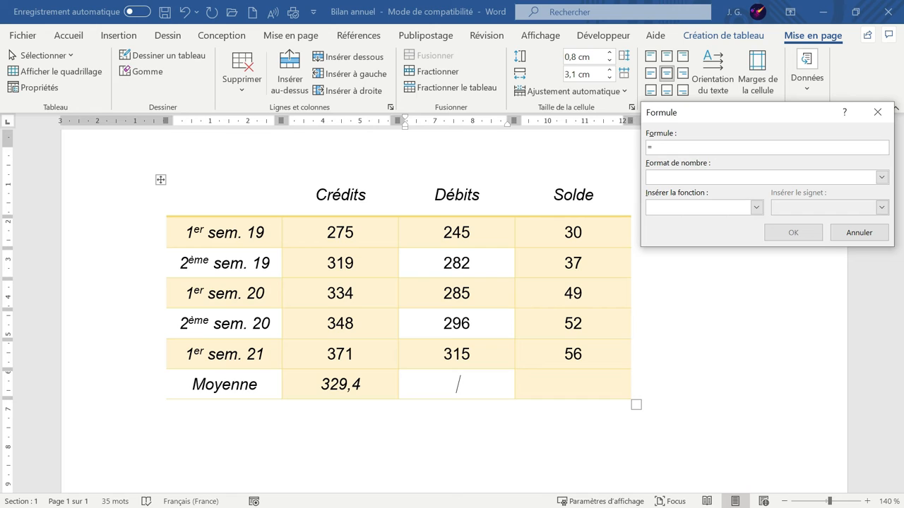
click(756, 207)
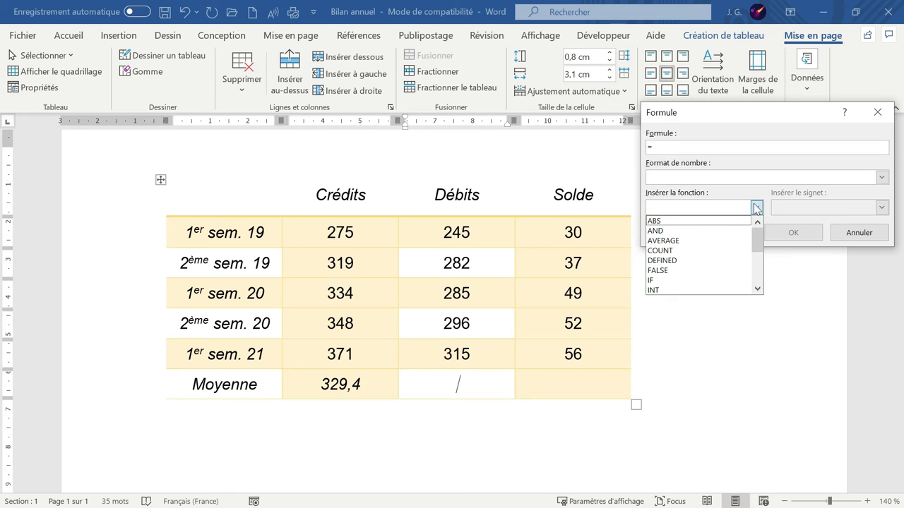
click(709, 241)
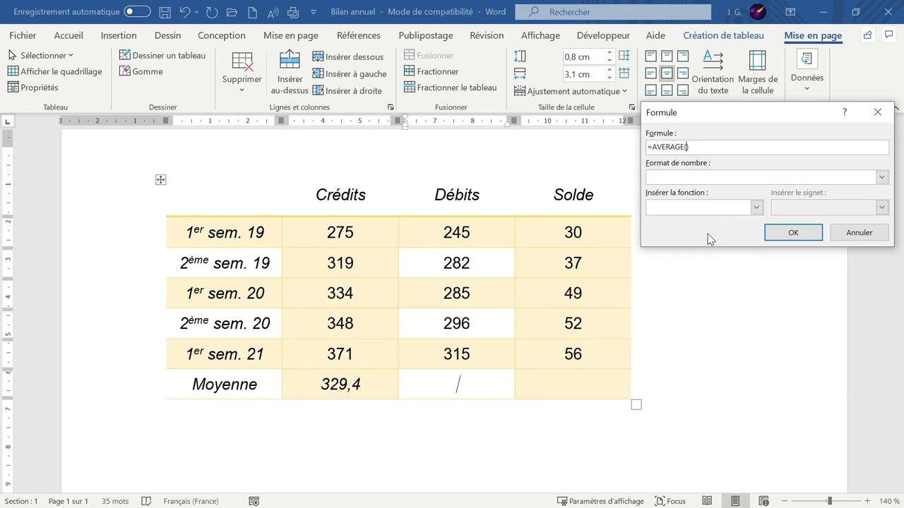
text(above)
click(812, 226)
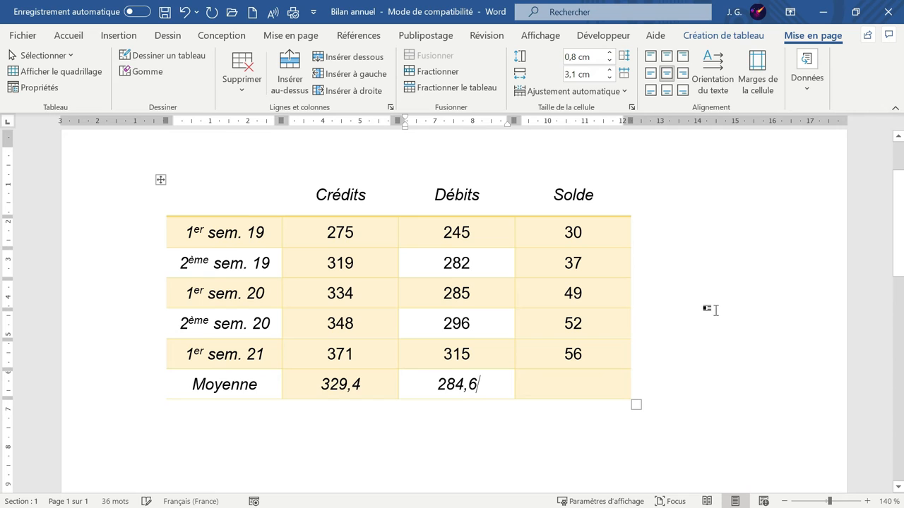
- Insert the formula =AVERAGE(above) in the Moyenne row's cell of the Solde column, replacing the proposed SUM function
click(616, 379)
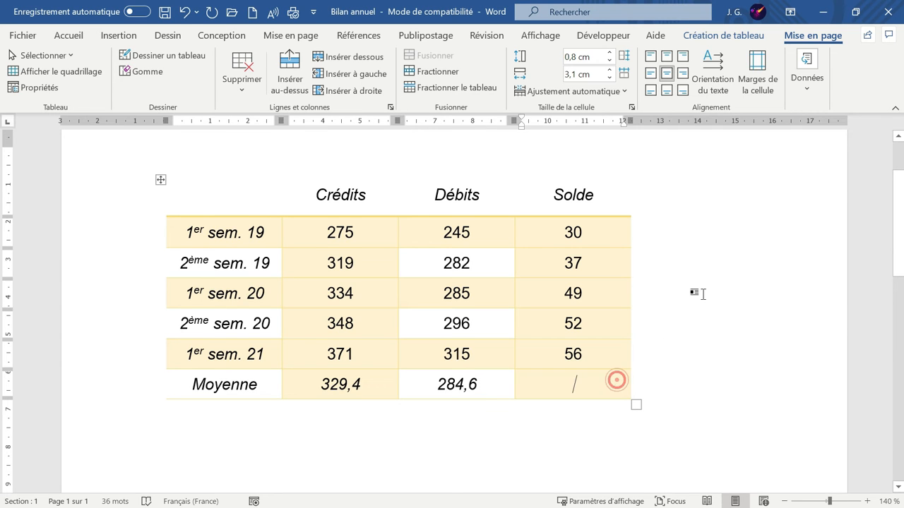
click(809, 89)
click(879, 141)
drag(697, 147, 656, 147)
text(S)
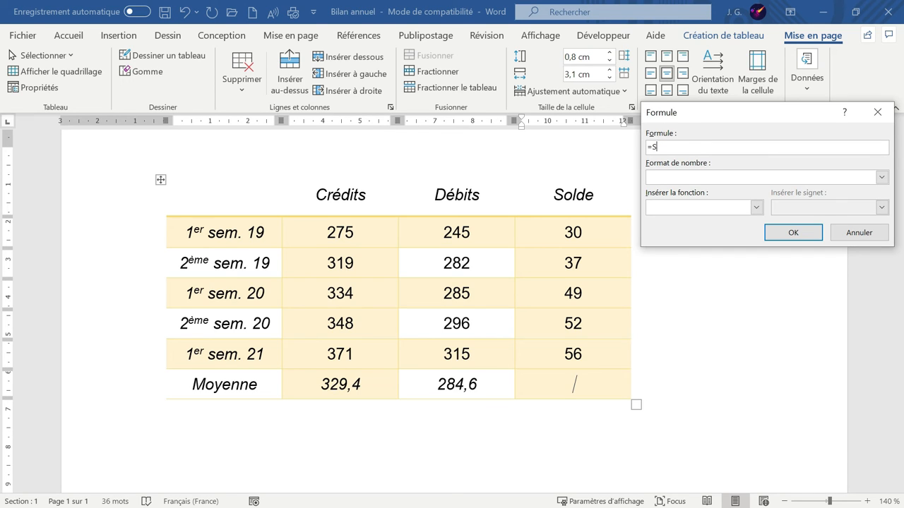
key(BackSpace)
click(756, 207)
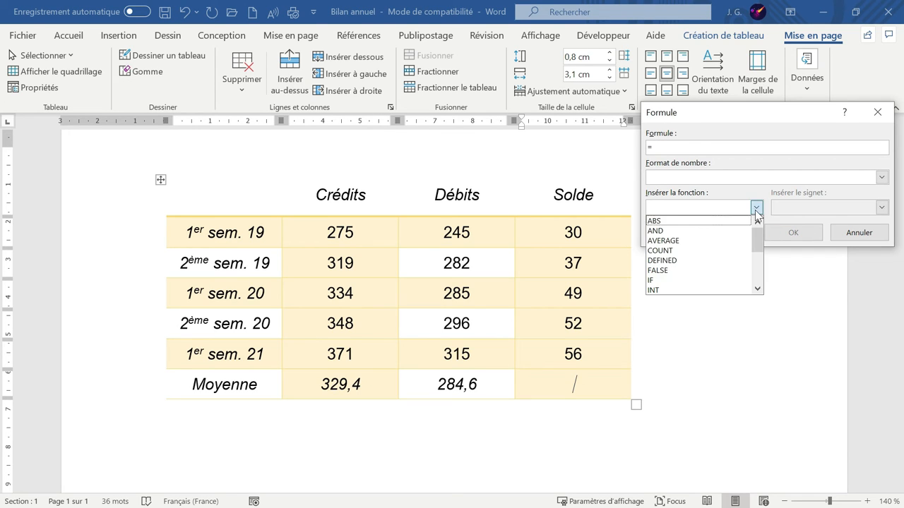
click(663, 240)
click(691, 147)
text(above)
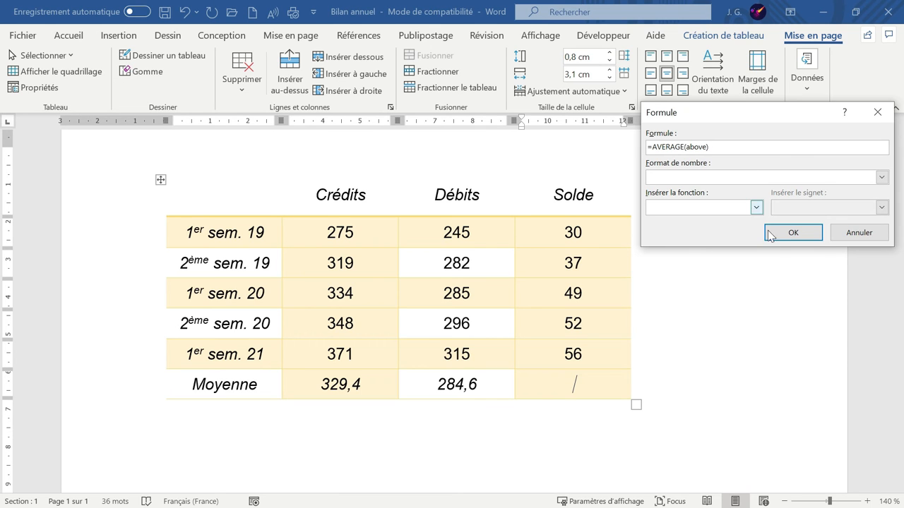
click(792, 233)
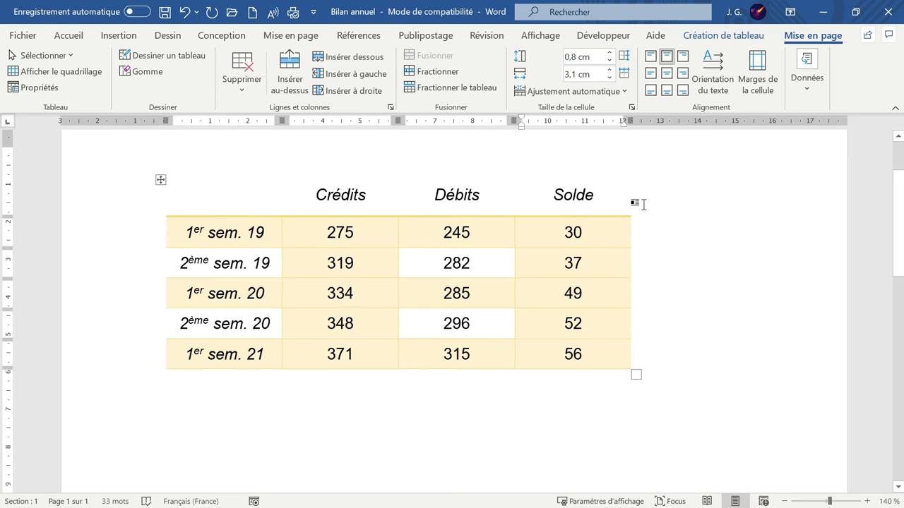
- Add a new empty column after the Solde column and place the cursor in its header cell
click(613, 226)
mouse_move(631, 180)
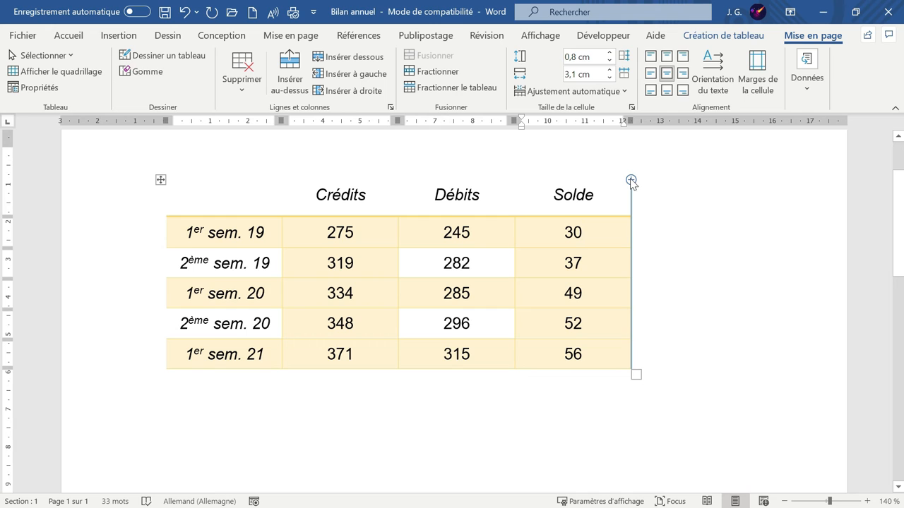
click(631, 181)
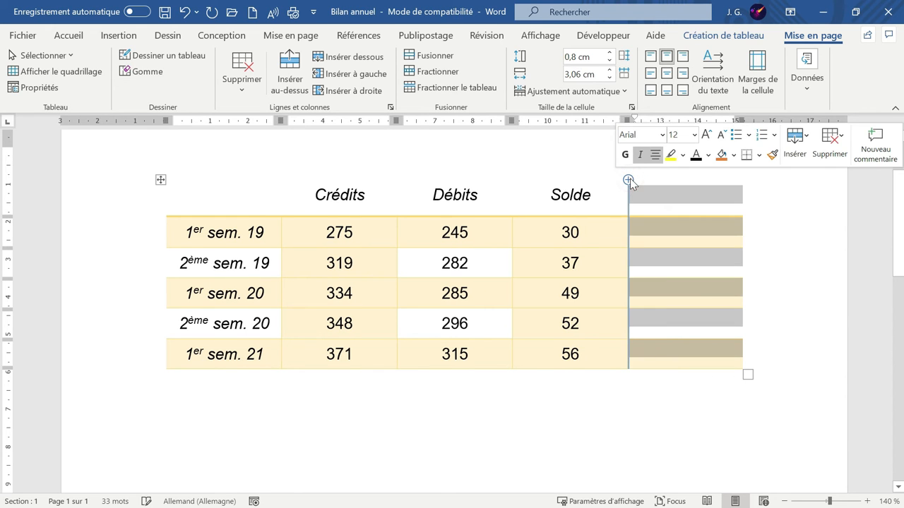
click(645, 197)
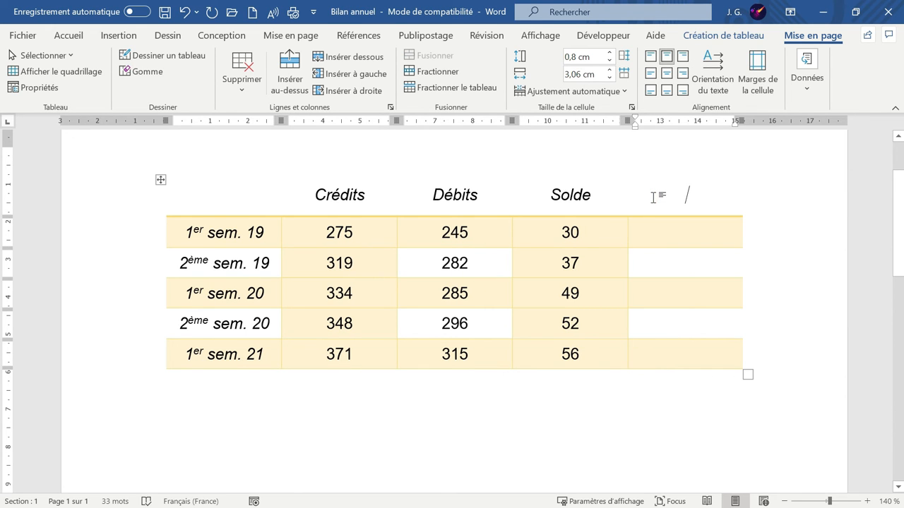
- Title the new column TOTAL and insert the formula =SUM(LEFT) in its cell of the 1er sem. 19 row
text(TOTAL)
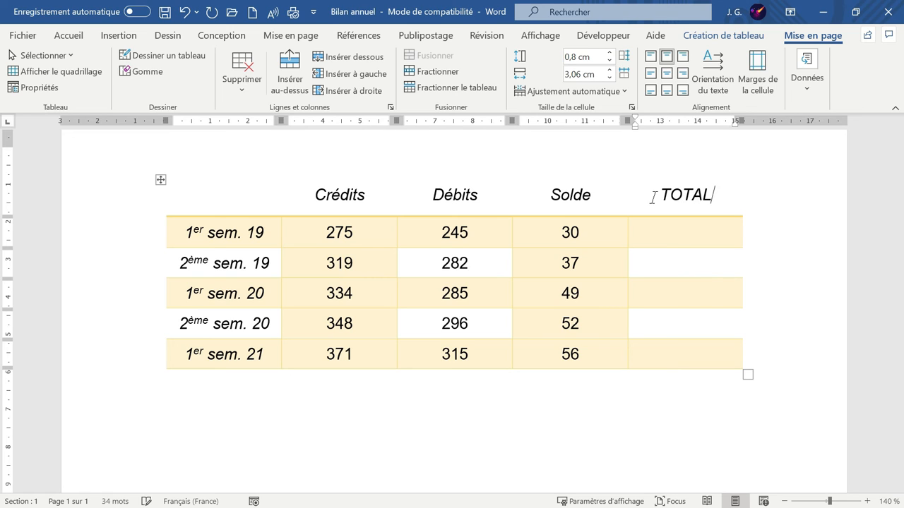
click(667, 234)
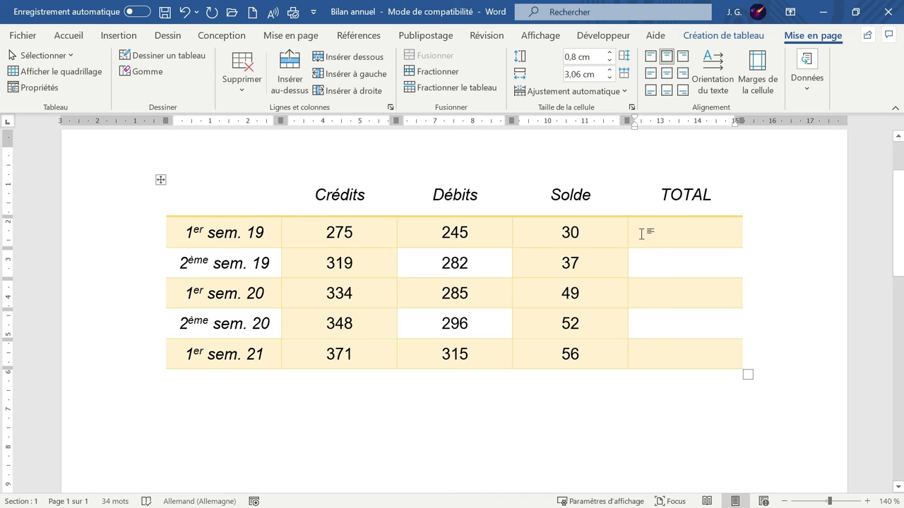
click(806, 81)
click(876, 138)
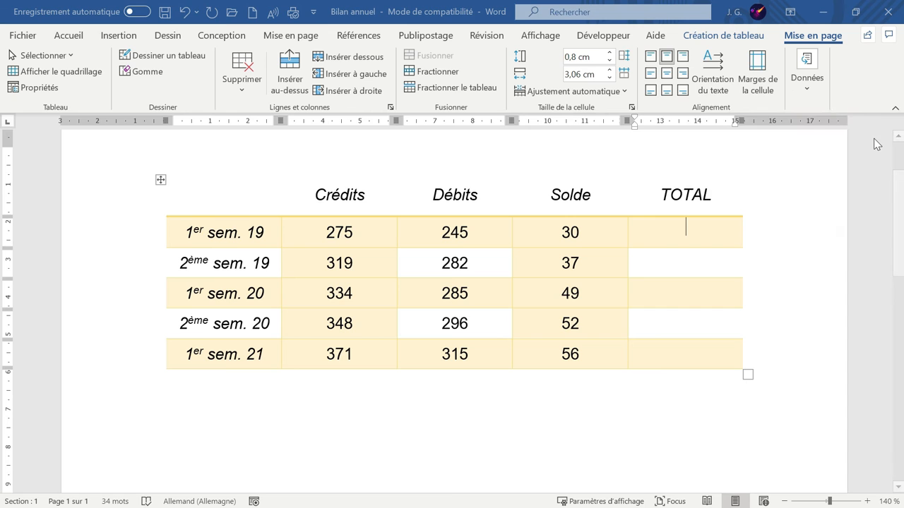
drag(659, 114, 201, 89)
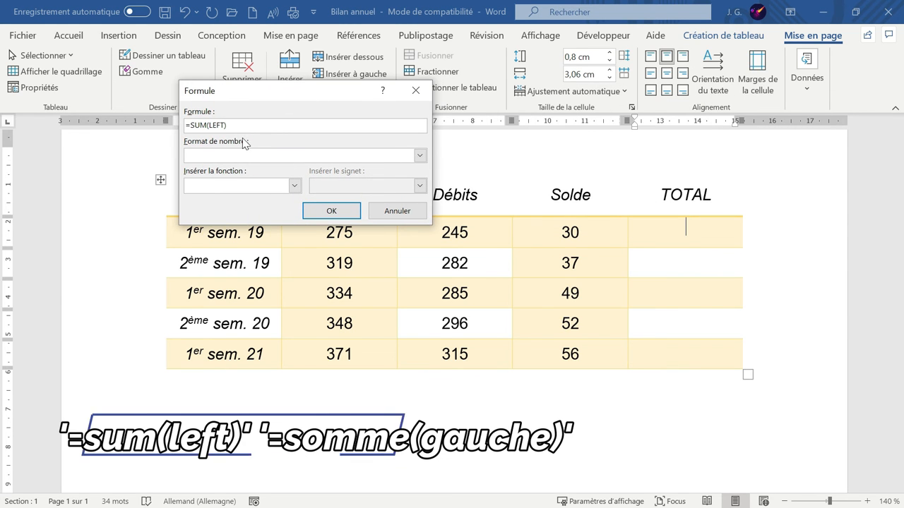
drag(293, 99, 238, 158)
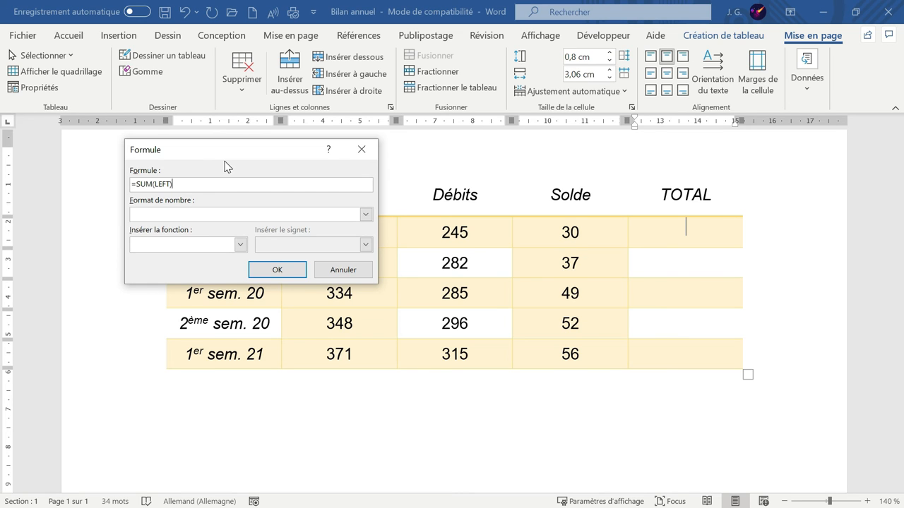
click(277, 270)
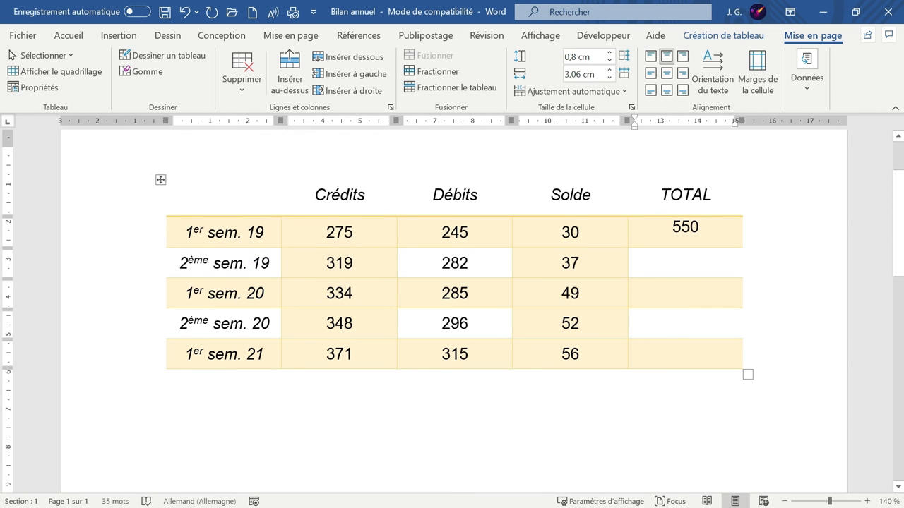
- Insert the formula =SUM(left) in the TOTAL column's cell of the 2ème sem. 19 row, replacing the proposed ABOVE argument
click(680, 262)
click(807, 78)
click(880, 133)
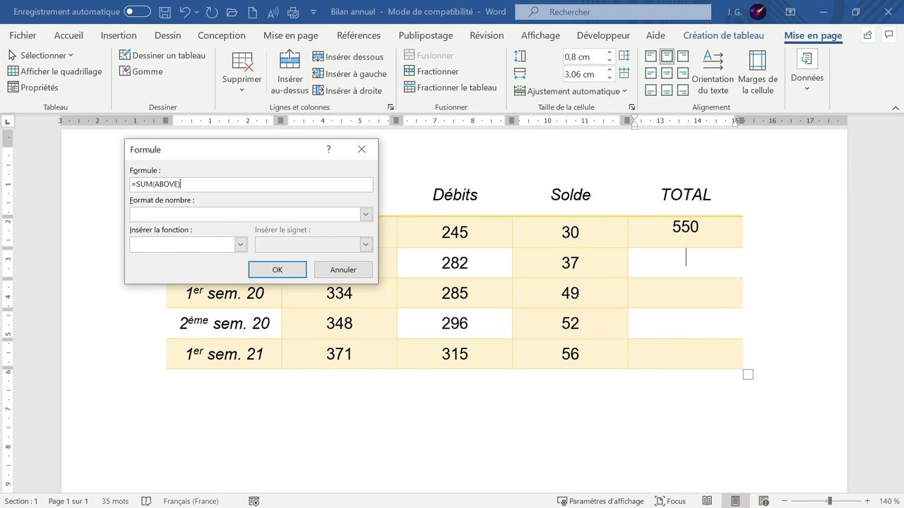
drag(177, 185, 160, 185)
key(Delete)
key(Delete)
key(BackSpace)
text(left)
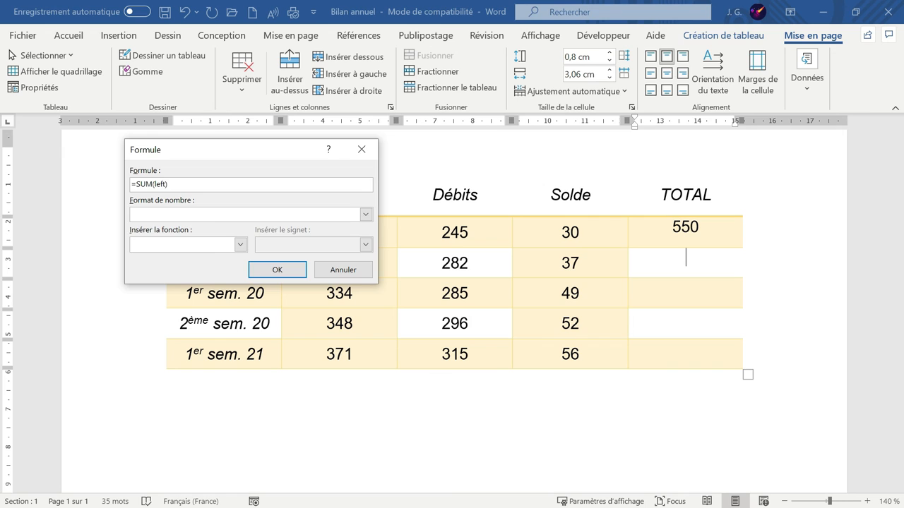
click(279, 270)
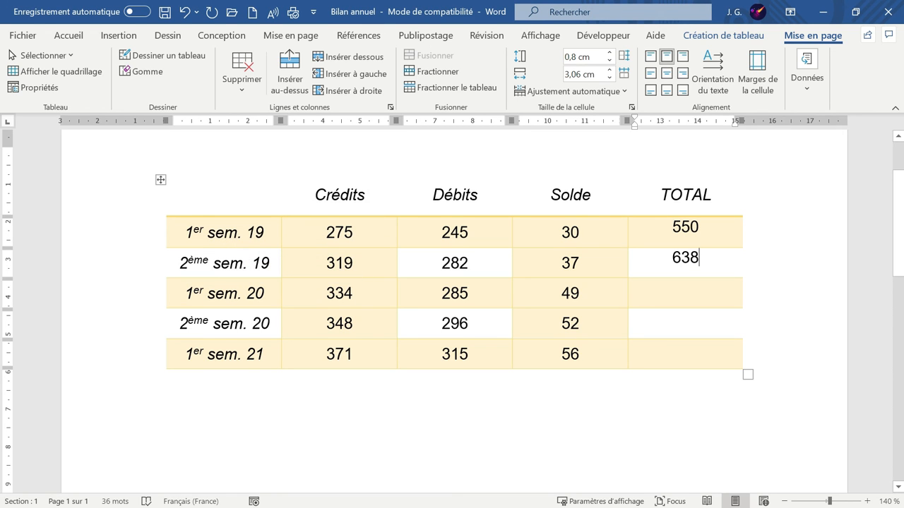